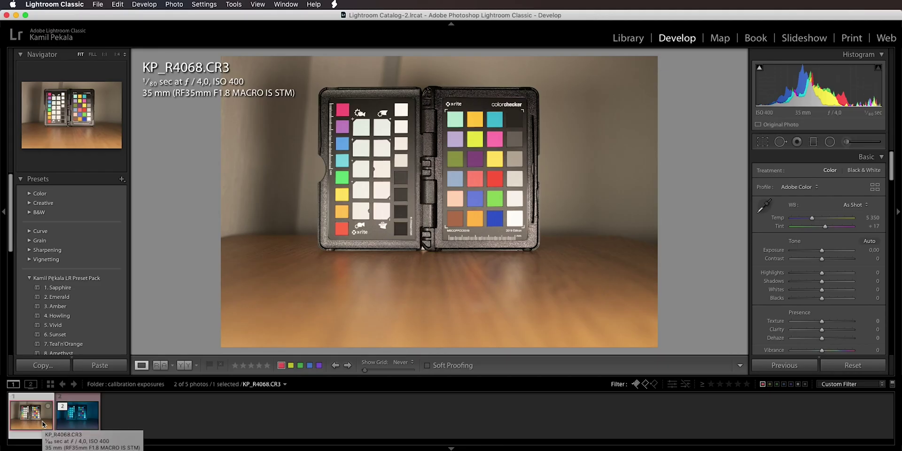
- White-balance ColorChecker shot KP_R4069 on its grey patch, then flip to KP_R4068 and back
click(78, 420)
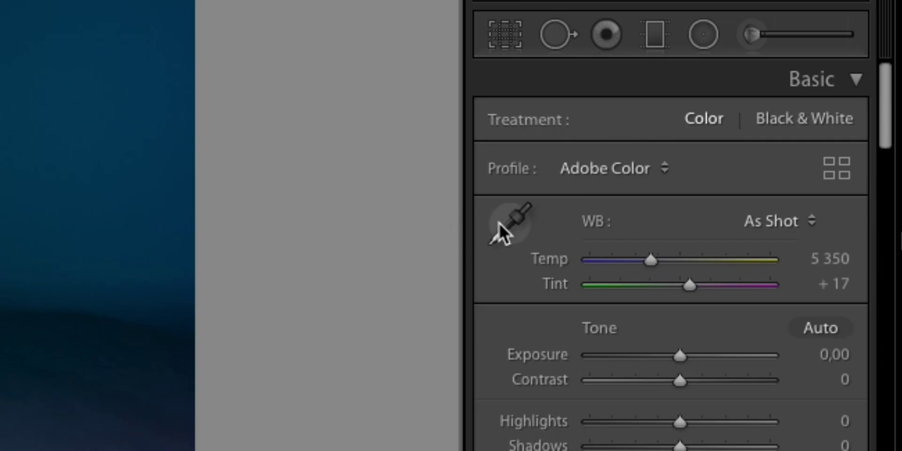
click(764, 207)
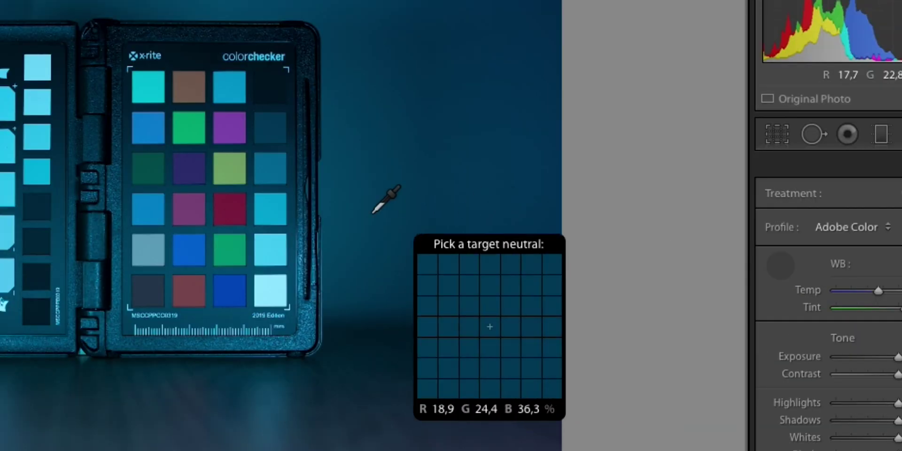
click(269, 167)
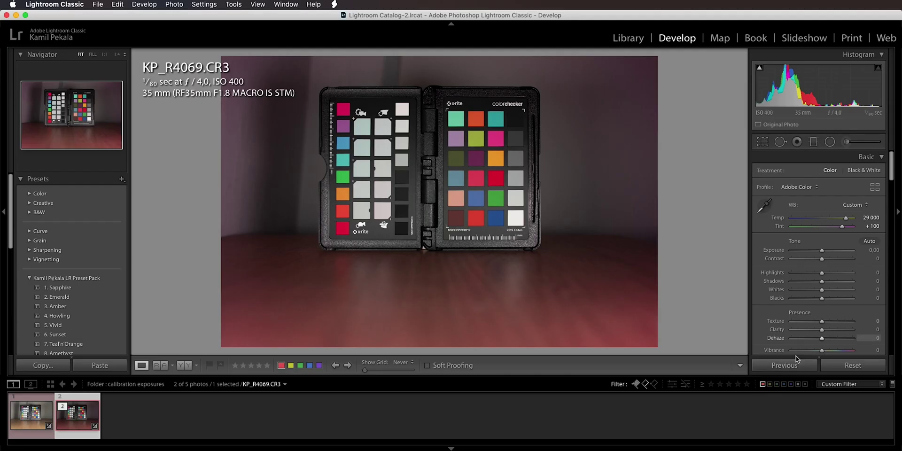
key(Left)
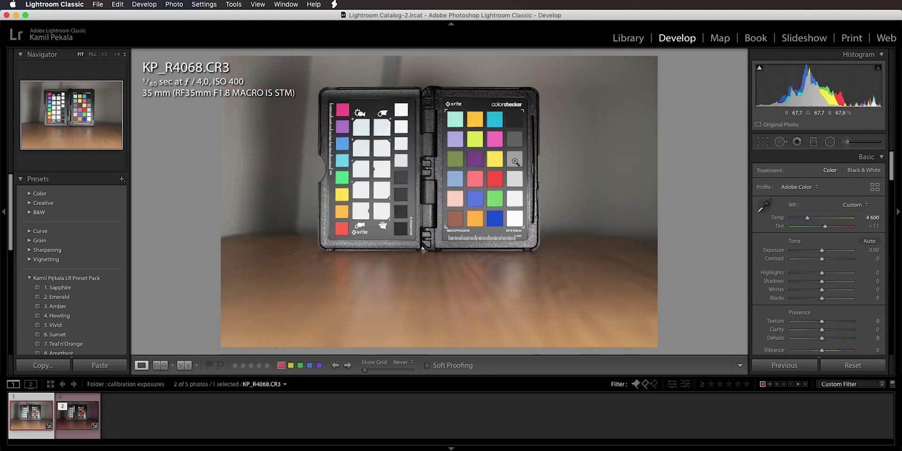
click(78, 426)
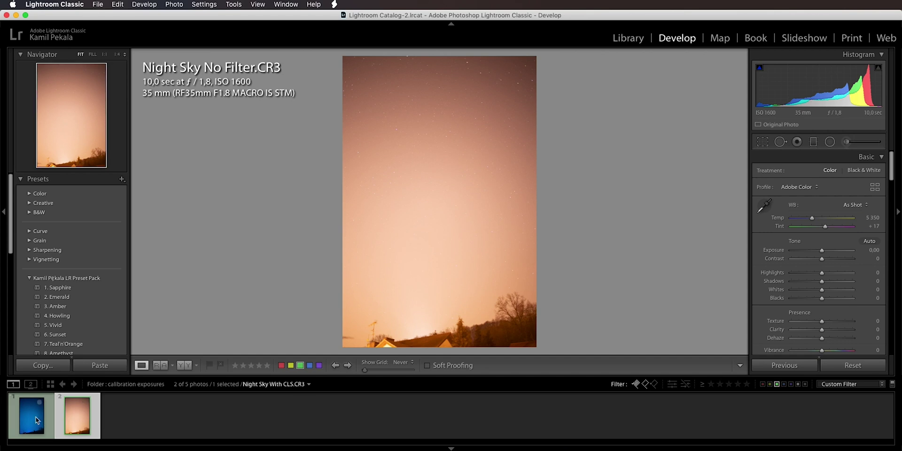
- Set Night Sky With CLS to Temp 29 000 and Tint +100
click(34, 419)
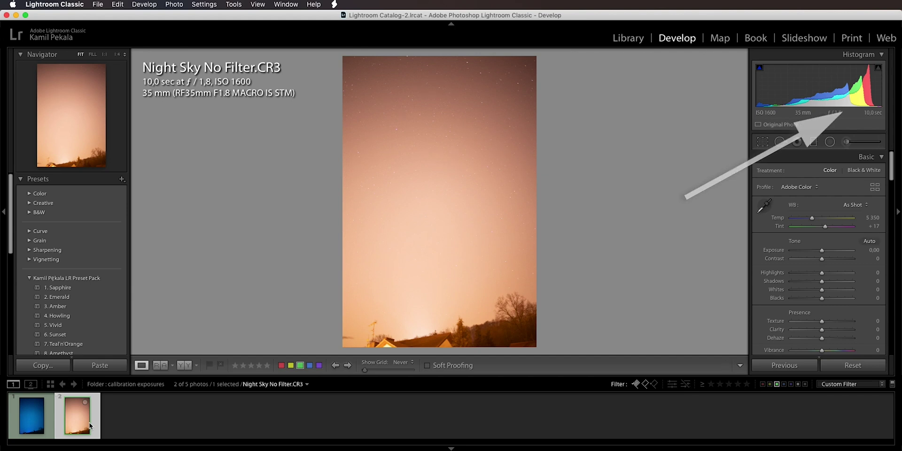
click(34, 418)
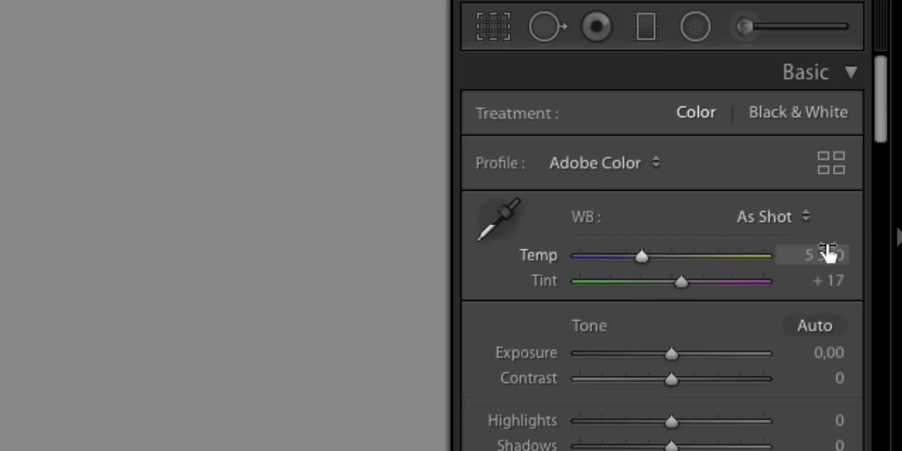
click(874, 216)
text(29000)
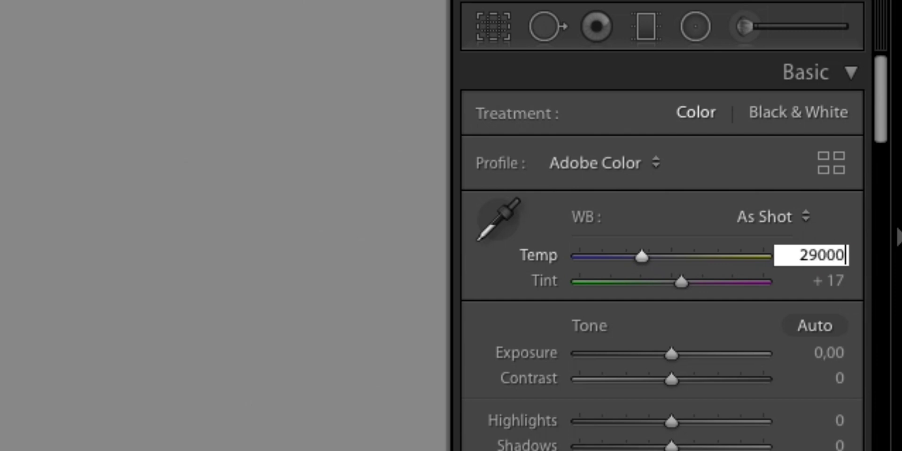
key(Return)
click(828, 281)
text(100)
key(Return)
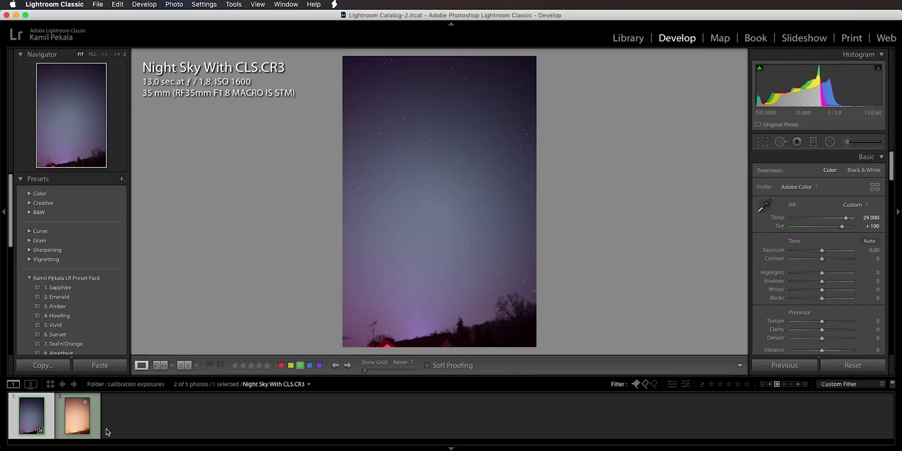
- Compare against the No Filter shot in Reference view and warm Temp to about 35 400
click(69, 425)
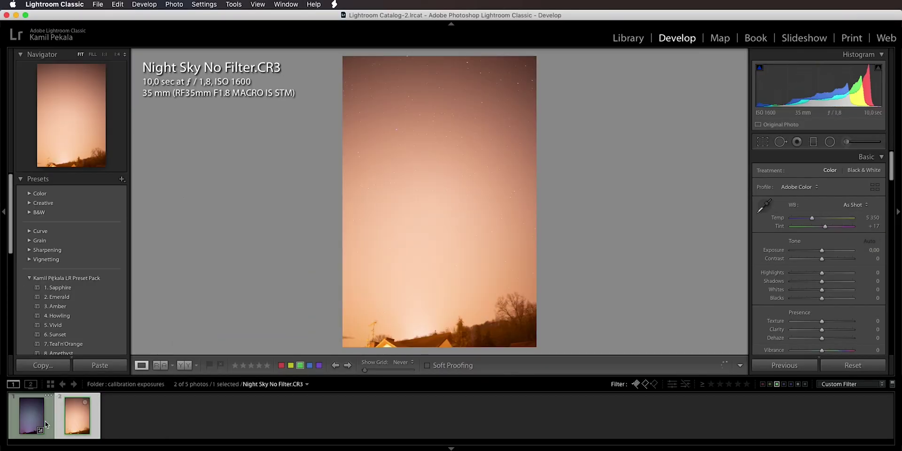
click(34, 421)
key(shift+r)
drag(848, 219, 867, 230)
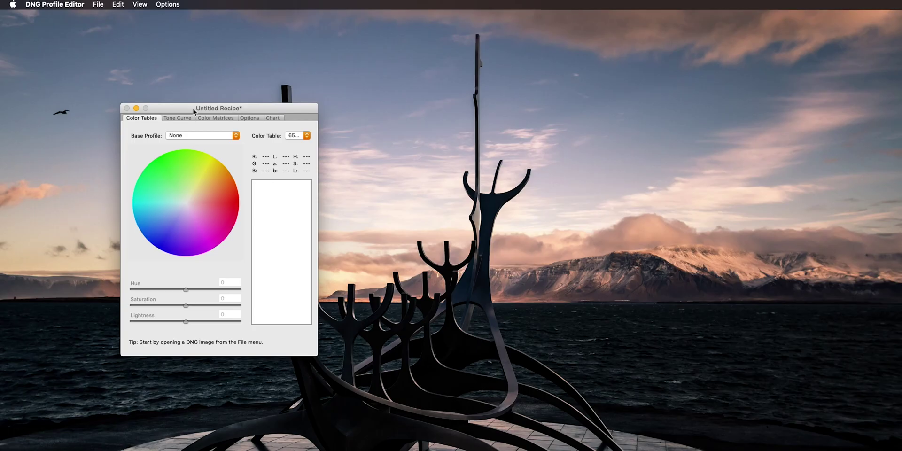
- Pick KP_R4069.dng from the calibration exposures folder via File > Open DNG Image
click(97, 5)
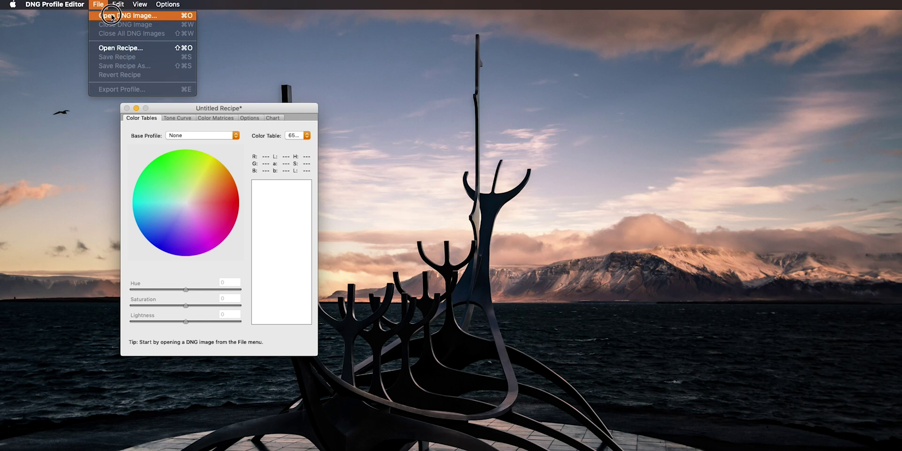
click(113, 15)
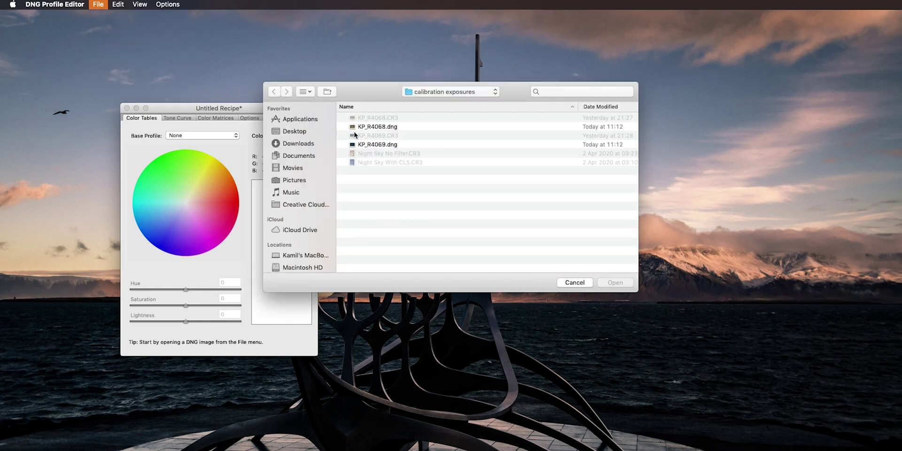
click(374, 145)
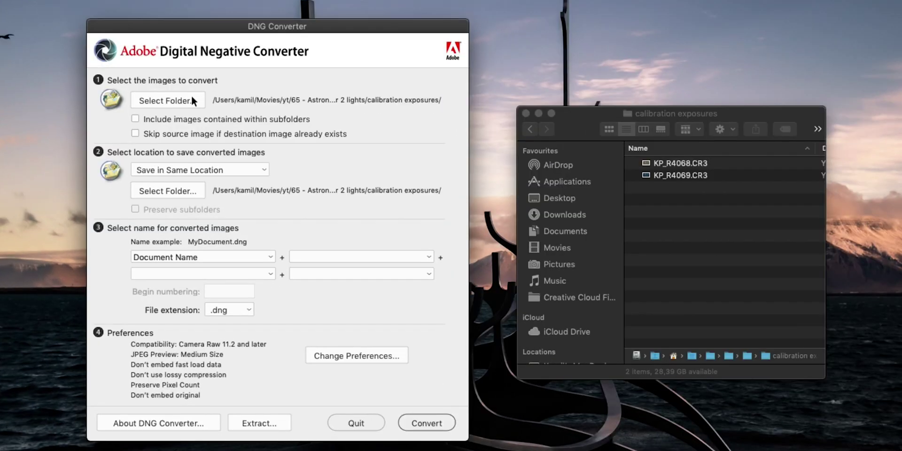
- Convert the calibration exposures CR3 files to KP_R4068.dng and KP_R4069.dng and check them in Finder
click(200, 156)
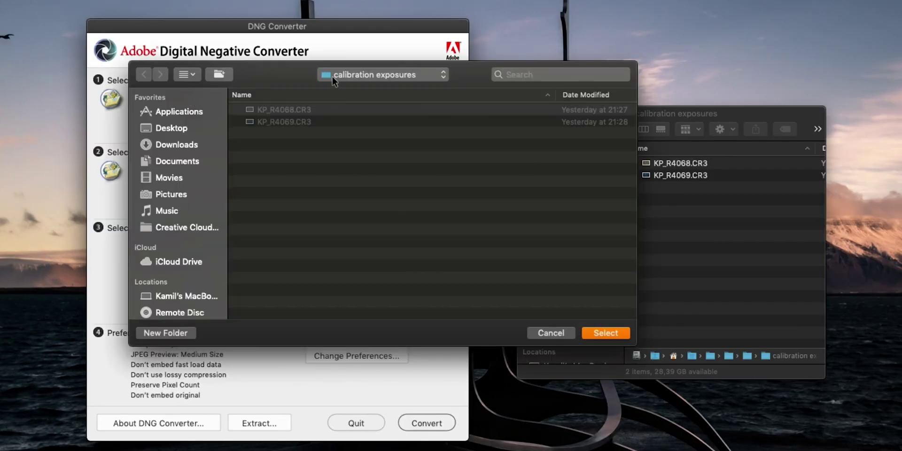
click(590, 329)
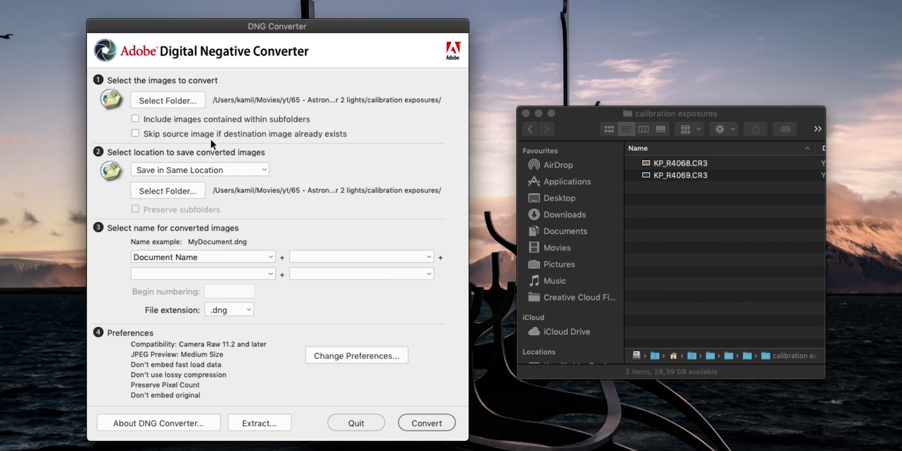
click(409, 421)
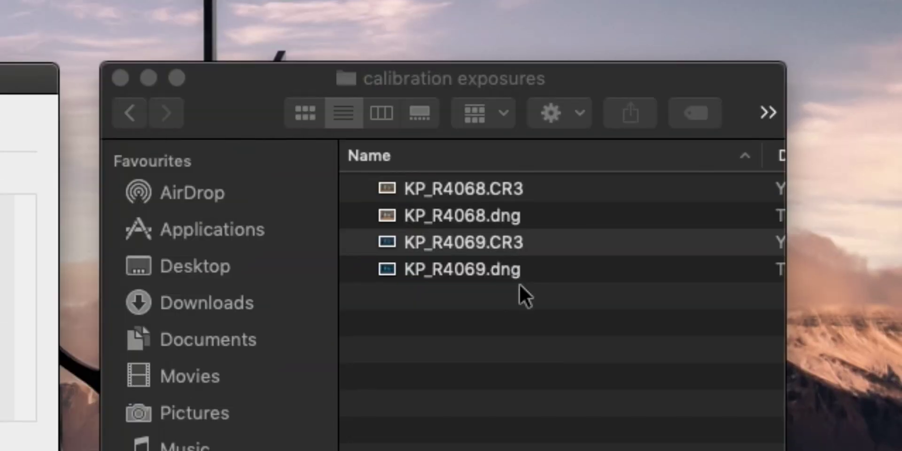
click(696, 199)
click(689, 197)
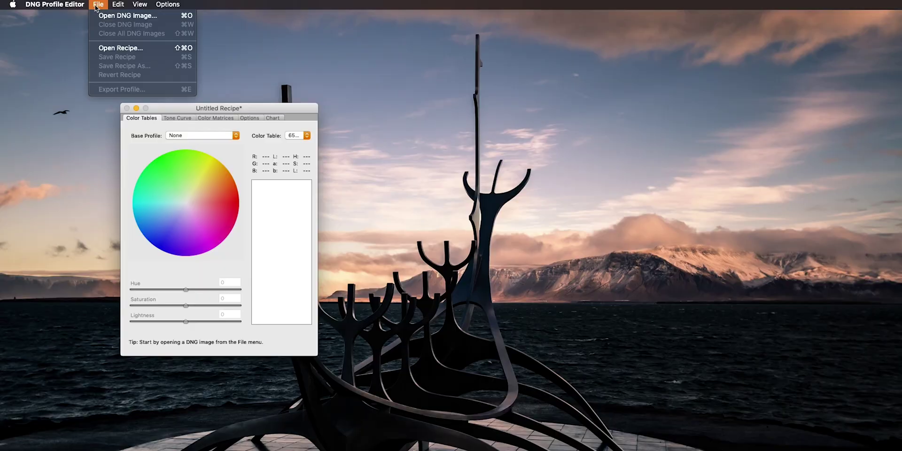
- Open KP_R4069.dng in DNG Profile Editor and show the Chart tab
click(107, 15)
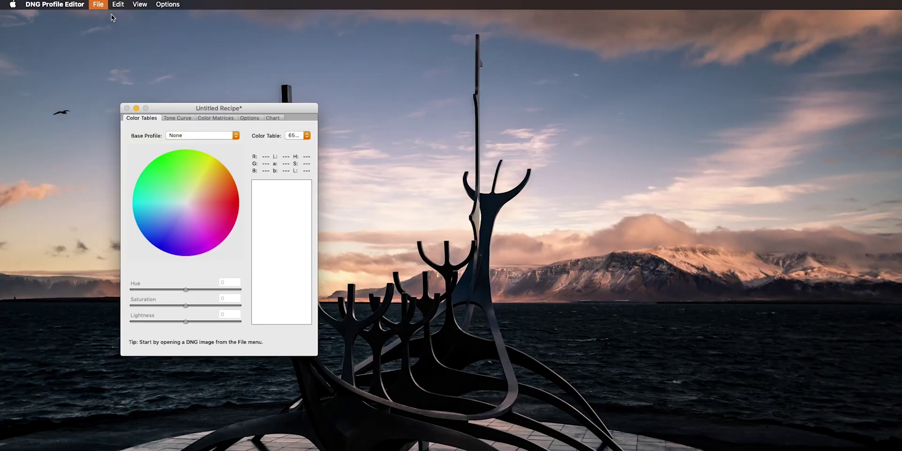
click(375, 147)
click(613, 282)
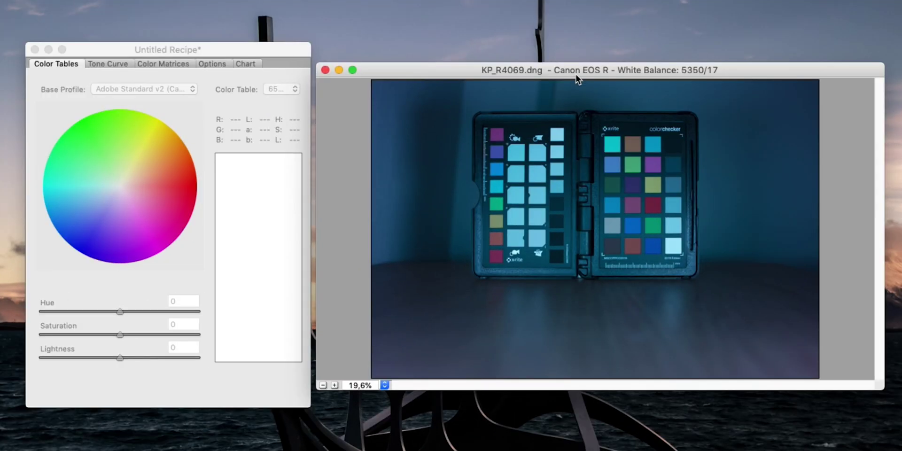
click(281, 48)
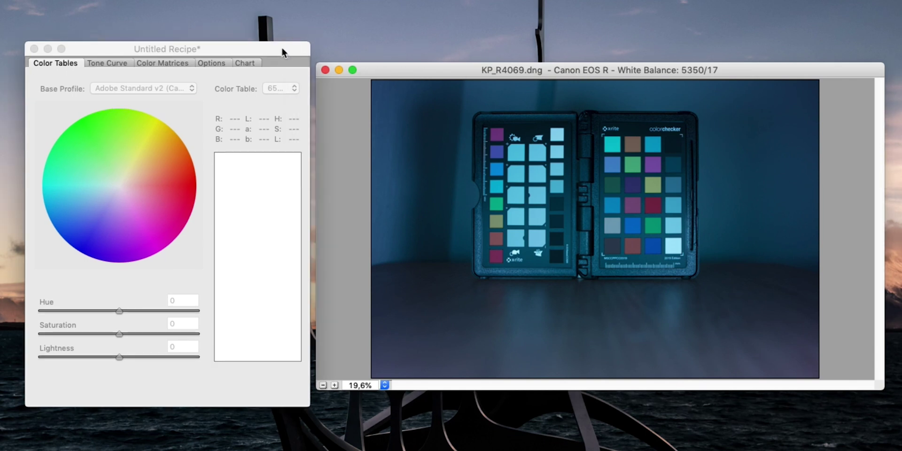
click(249, 63)
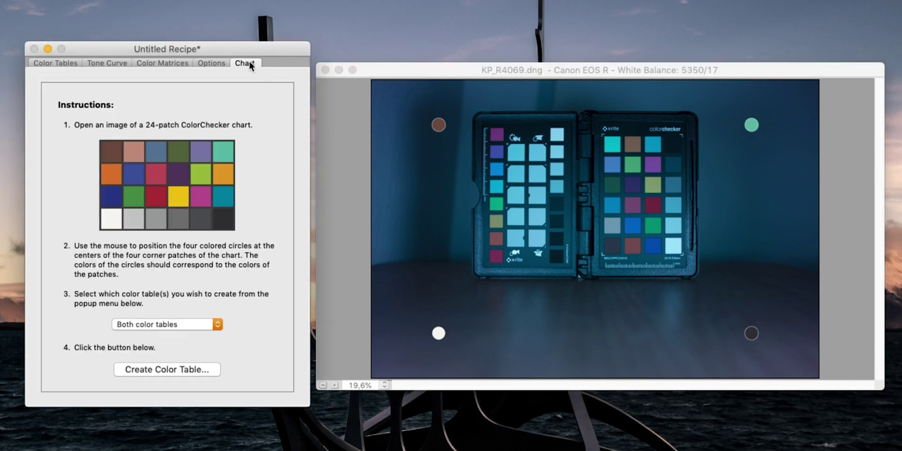
- Drag the brown, white, green and dark markers onto the ColorChecker's matching corner patches
click(439, 126)
drag(440, 126, 612, 244)
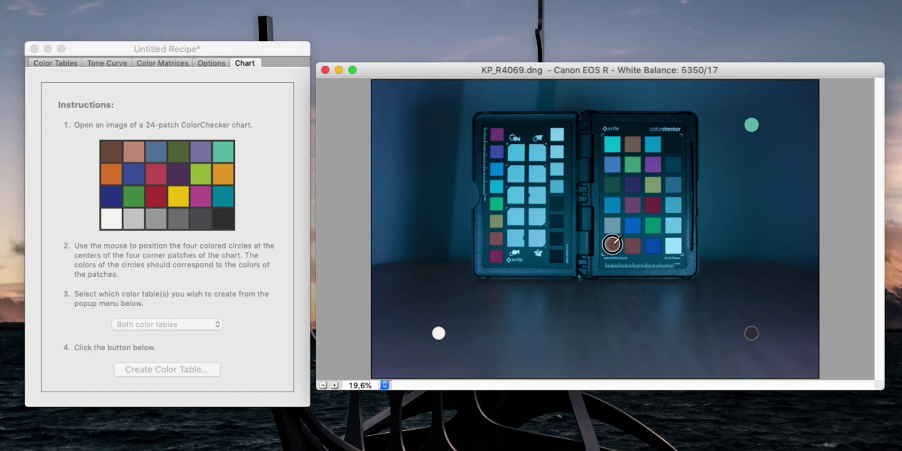
drag(439, 333, 673, 245)
drag(752, 126, 616, 143)
drag(751, 334, 673, 145)
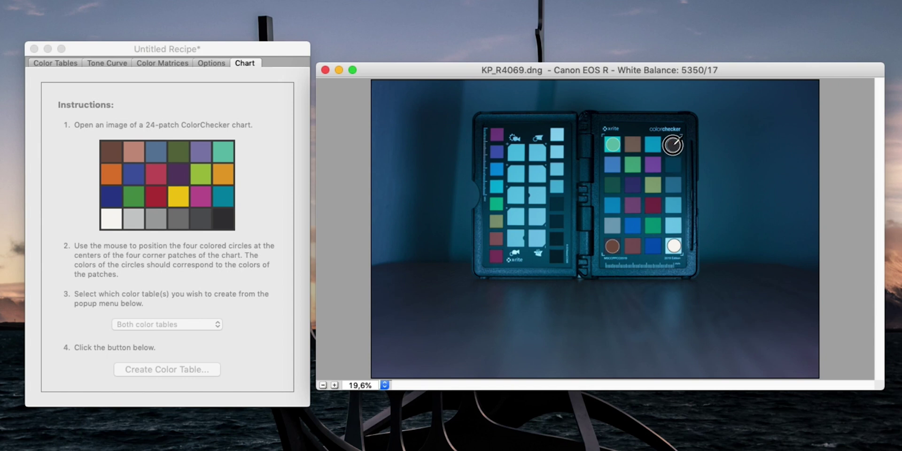
click(250, 50)
- Create the colour tables from the chart and dismiss the Success message
click(173, 373)
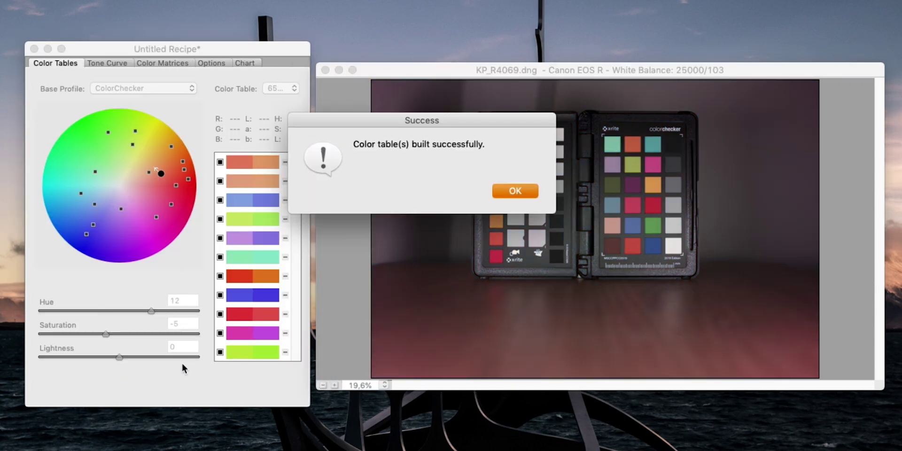
click(498, 191)
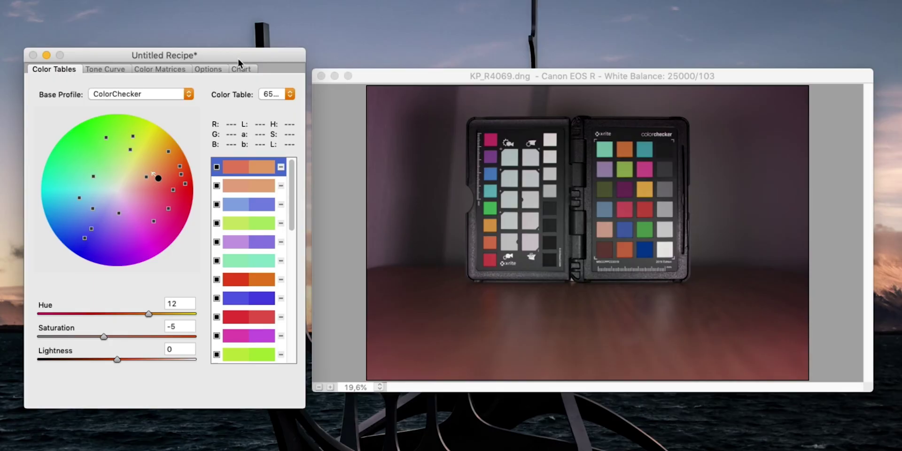
click(180, 71)
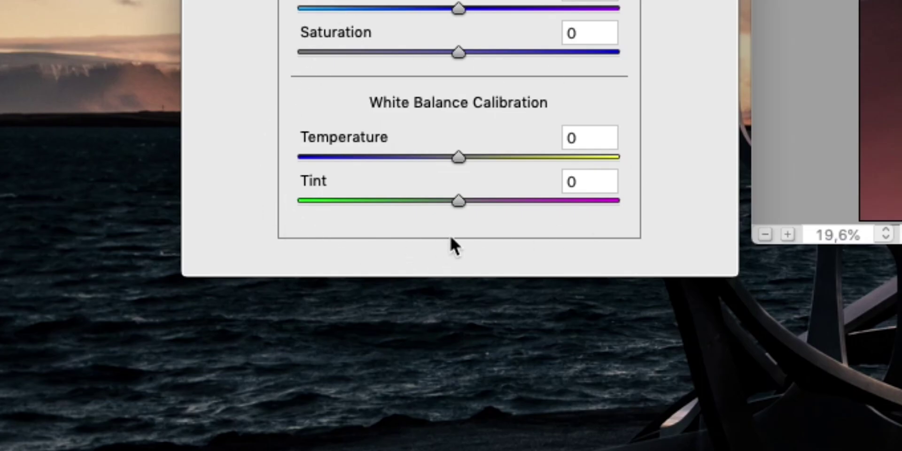
- Drag White Balance Calibration to Temperature +66 and Tint -100
drag(459, 156, 499, 154)
drag(159, 365, 185, 367)
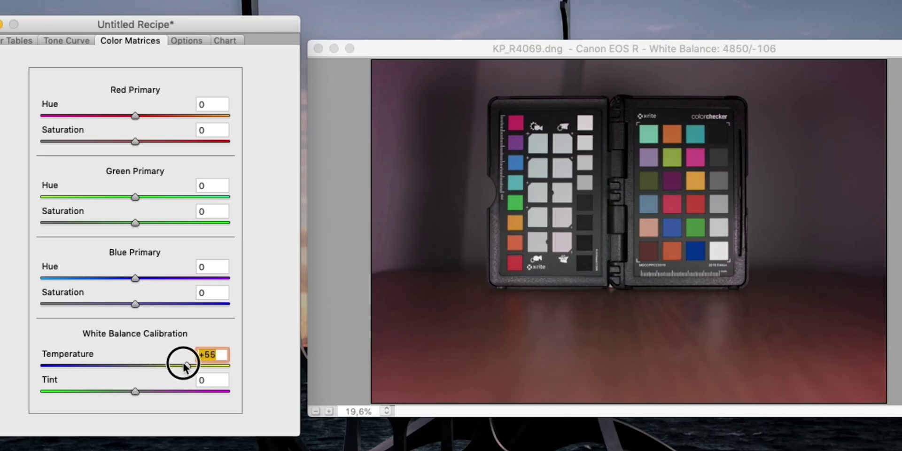
drag(135, 392, 29, 403)
drag(185, 367, 197, 366)
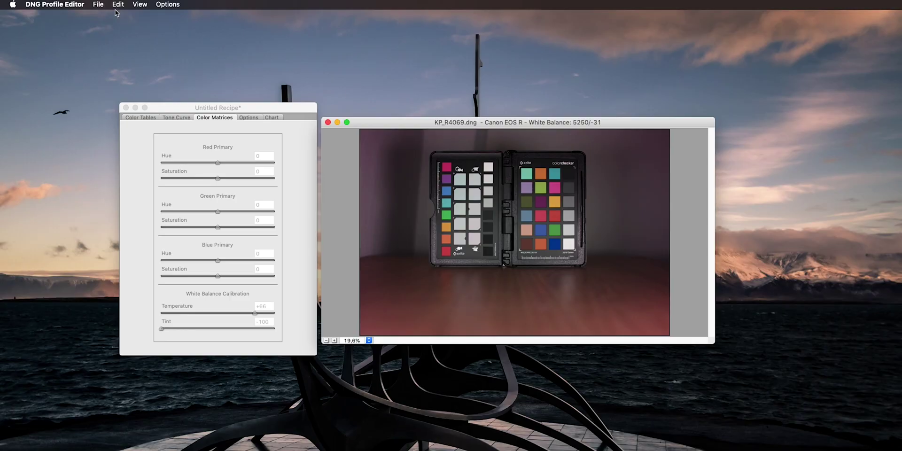
- Export the Canon EOS R profile as Canon EOS R Astronomik CLS.dcp into CameraProfiles
click(98, 4)
click(124, 89)
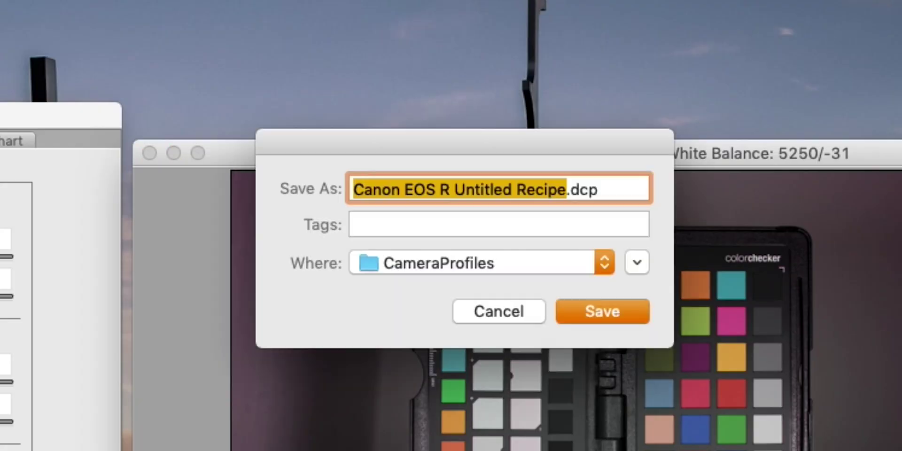
click(566, 189)
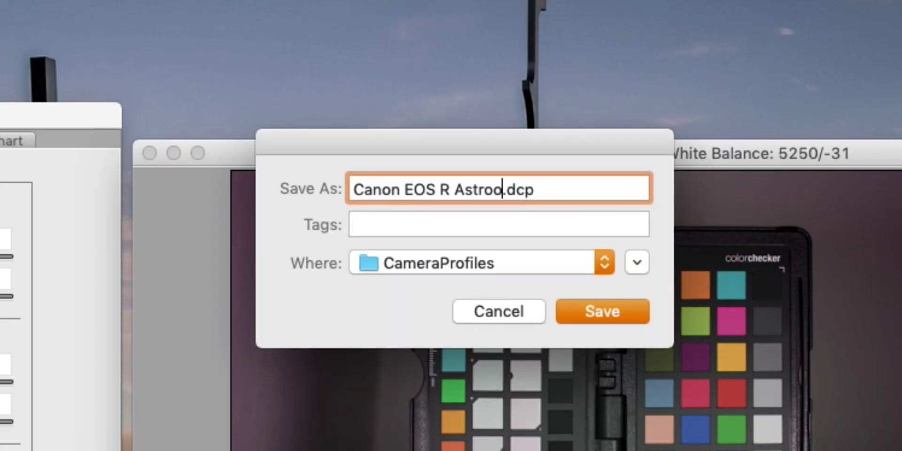
click(602, 311)
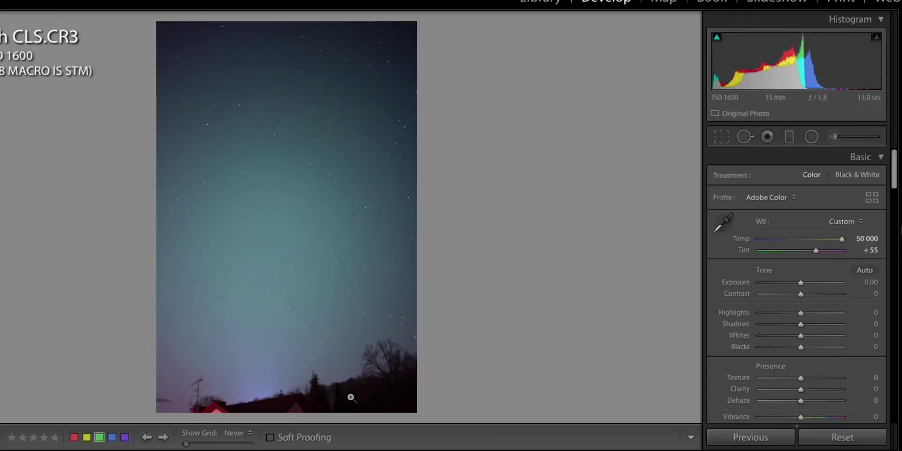
- Reset the photo and apply the Canon EOS R Astronomik CLS profile
click(839, 436)
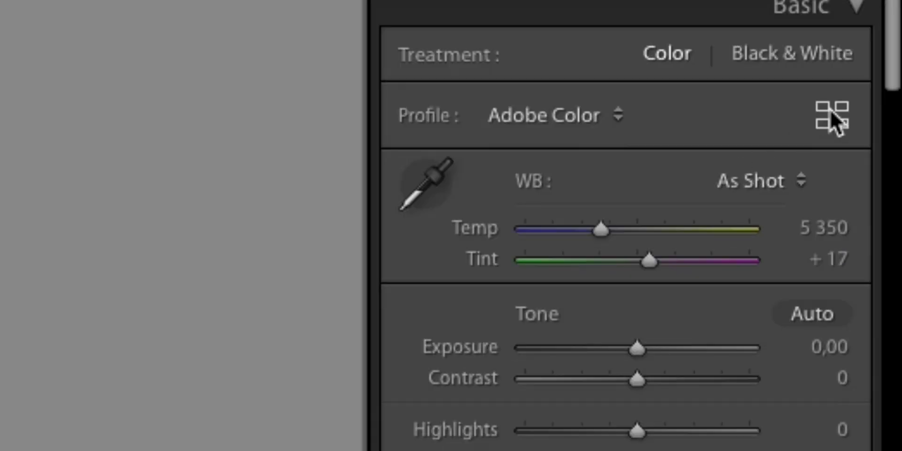
click(875, 198)
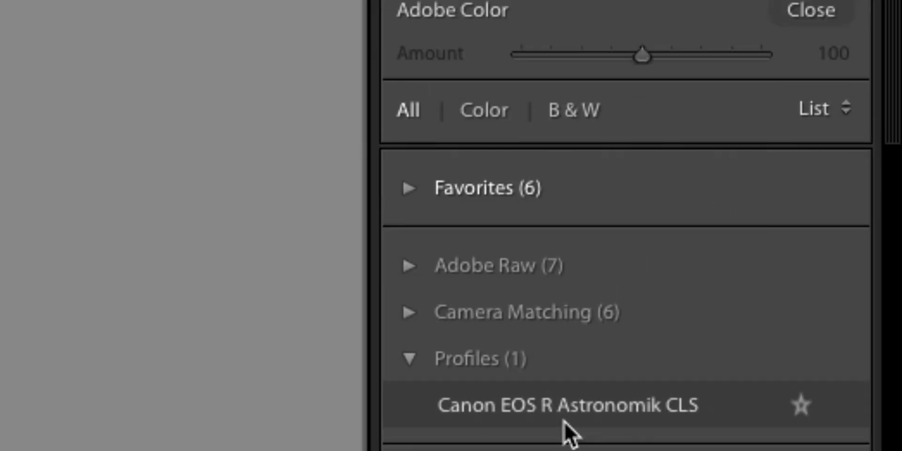
click(592, 413)
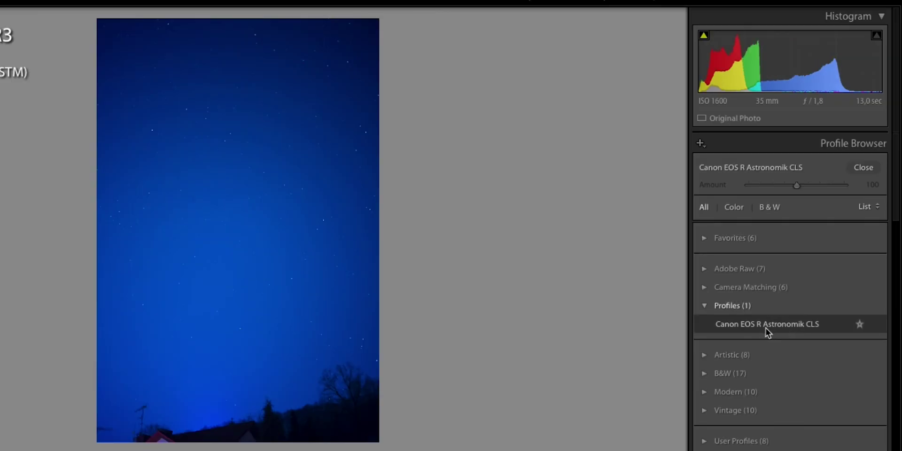
click(863, 168)
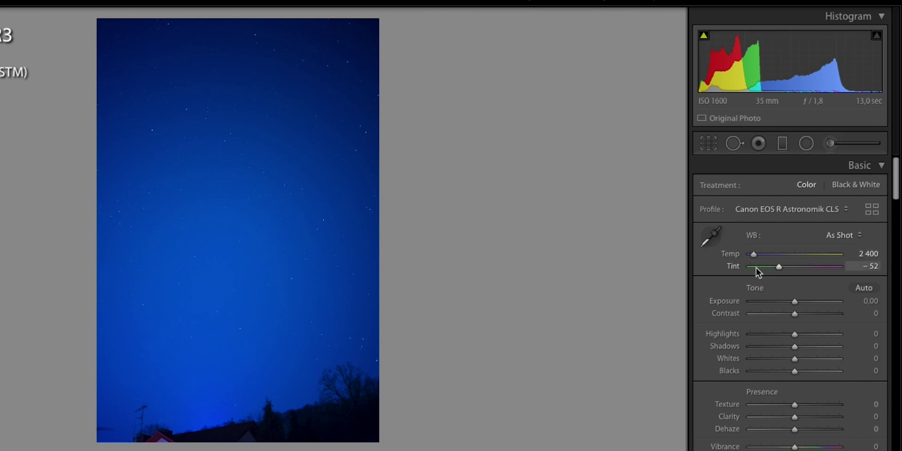
- Set white balance to Daylight, warm Temp to about 37 458, and compare with the unfiltered shot
click(845, 236)
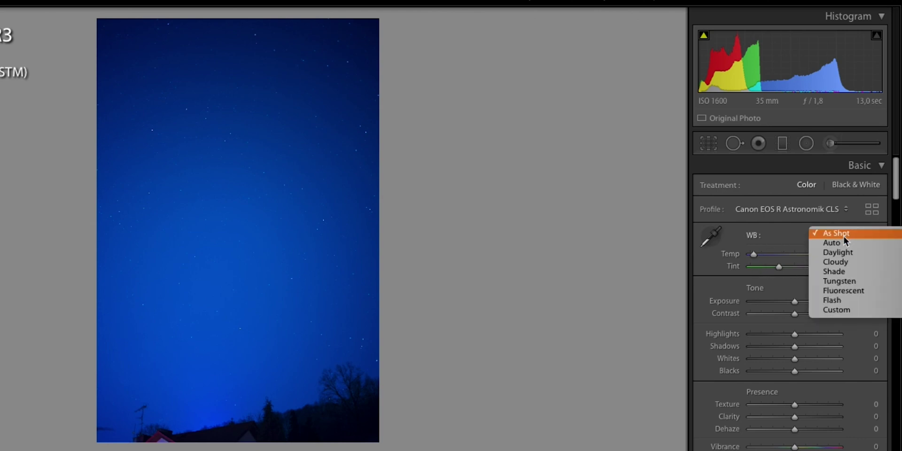
click(844, 253)
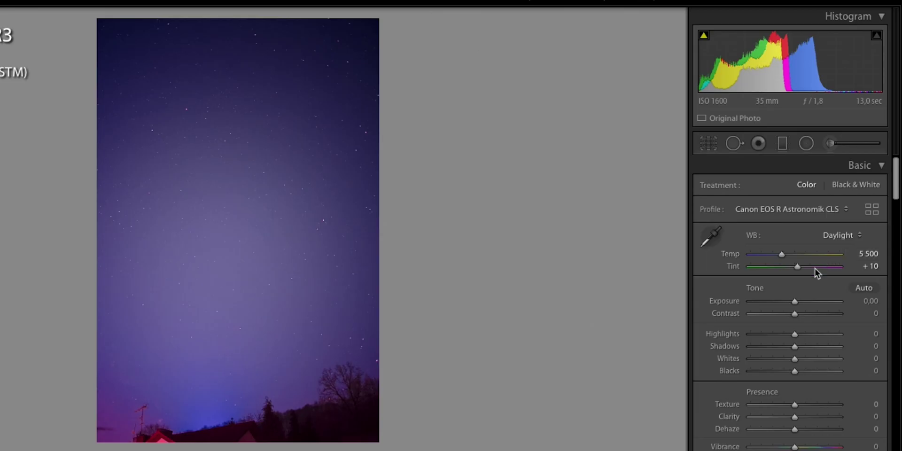
drag(785, 257, 793, 230)
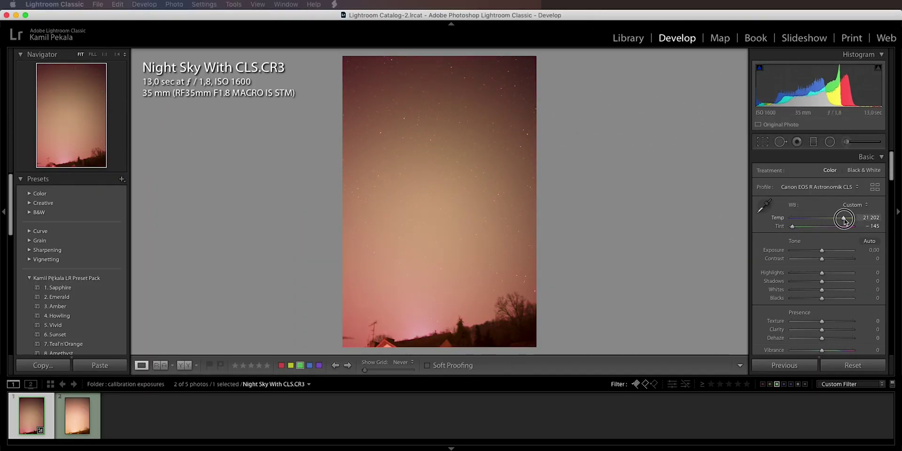
drag(844, 219, 850, 220)
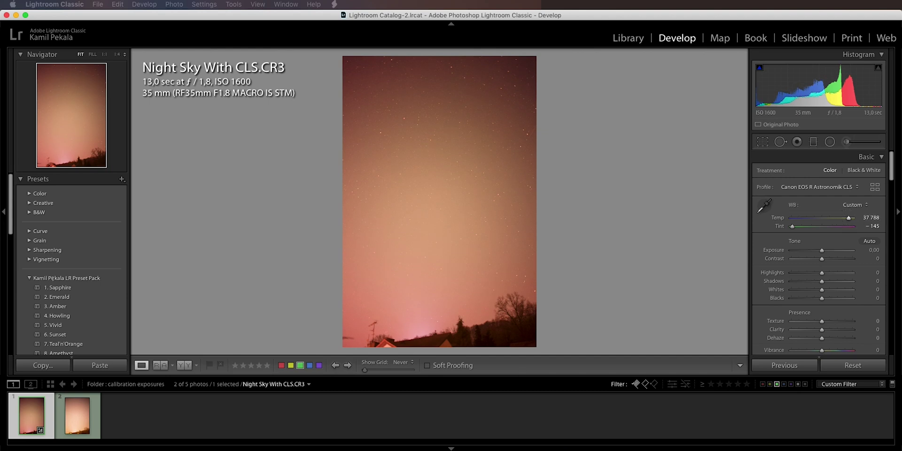
key(Right)
key(Left)
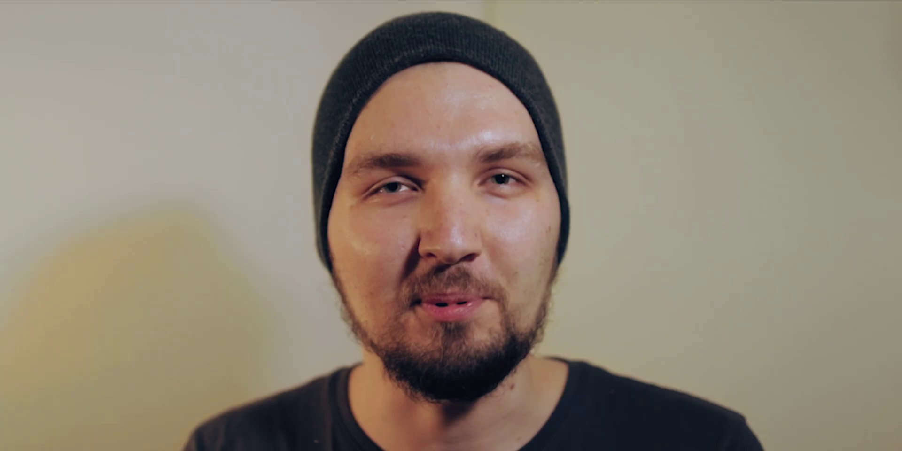